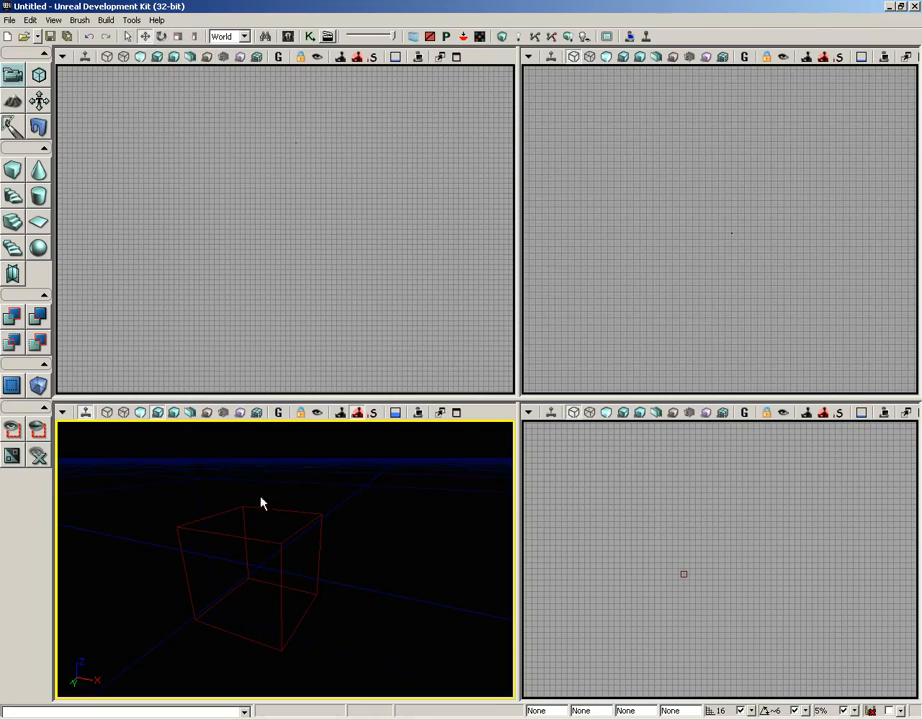
Maximize the perspective viewport and move the red builder brush along the X, Y and Z axes and within the XZ plane
{"action": "left_click", "coordinate": [458, 414]}
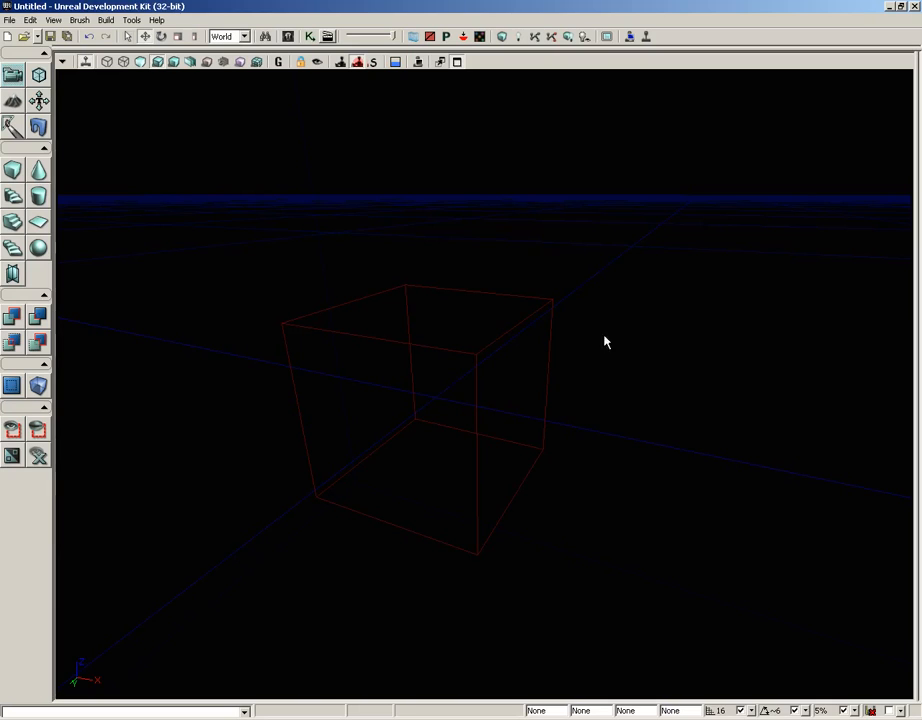
{"action": "left_click", "coordinate": [523, 318]}
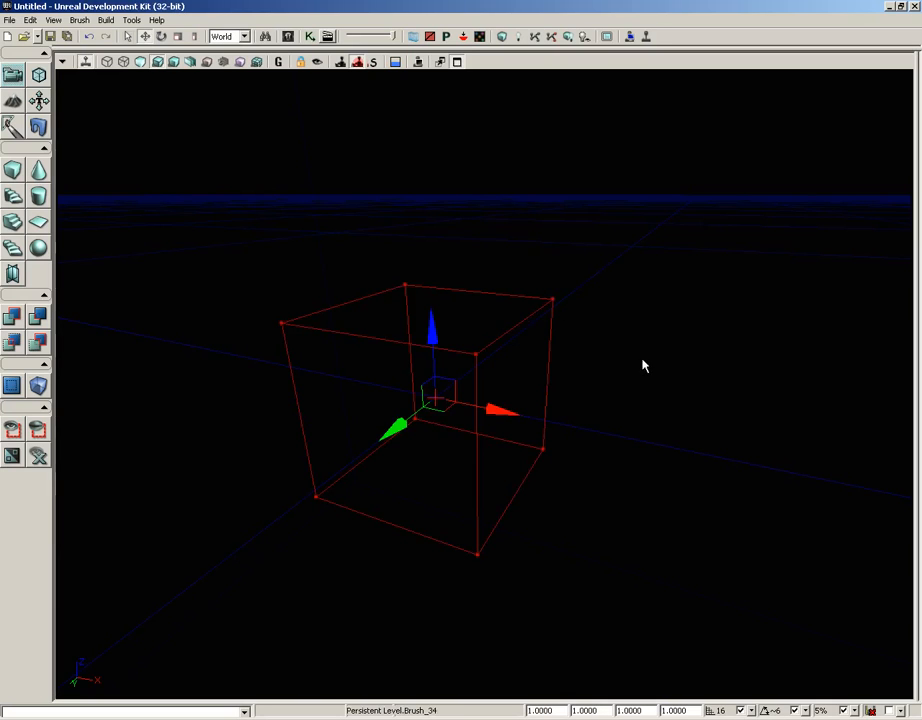
{"action": "mouse_move", "coordinate": [643, 366]}
{"action": "right_mouse_down"}
{"action": "mouse_move", "coordinate": [617, 356]}
{"action": "mouse_move", "coordinate": [632, 356]}
{"action": "mouse_move", "coordinate": [634, 336]}
{"action": "mouse_move", "coordinate": [617, 331]}
{"action": "right_mouse_up"}
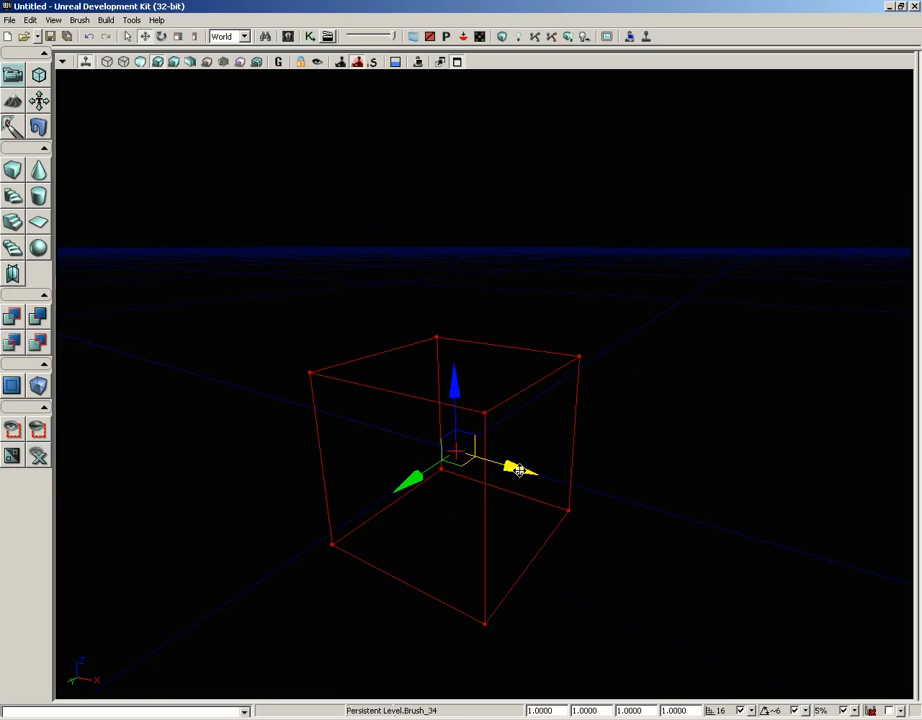
{"action": "mouse_move", "coordinate": [516, 469]}
{"action": "left_mouse_down"}
{"action": "mouse_move", "coordinate": [398, 433]}
{"action": "mouse_move", "coordinate": [469, 430]}
{"action": "mouse_move", "coordinate": [490, 445]}
{"action": "mouse_move", "coordinate": [448, 441]}
{"action": "mouse_move", "coordinate": [483, 476]}
{"action": "left_mouse_up"}
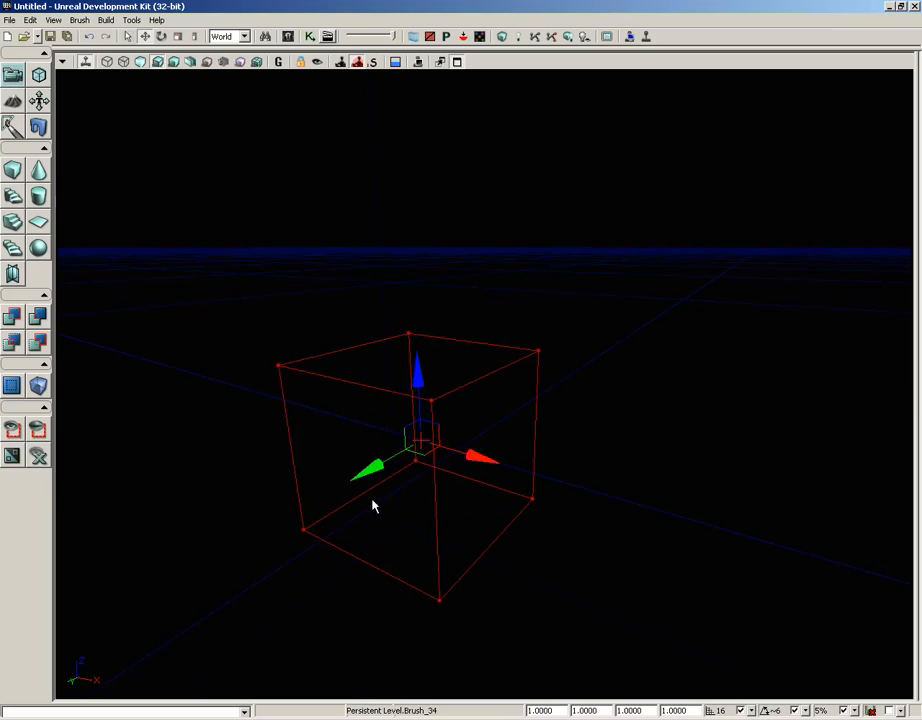
{"action": "mouse_move", "coordinate": [368, 468]}
{"action": "left_mouse_down"}
{"action": "mouse_move", "coordinate": [434, 440]}
{"action": "mouse_move", "coordinate": [455, 456]}
{"action": "mouse_move", "coordinate": [478, 436]}
{"action": "left_mouse_up"}
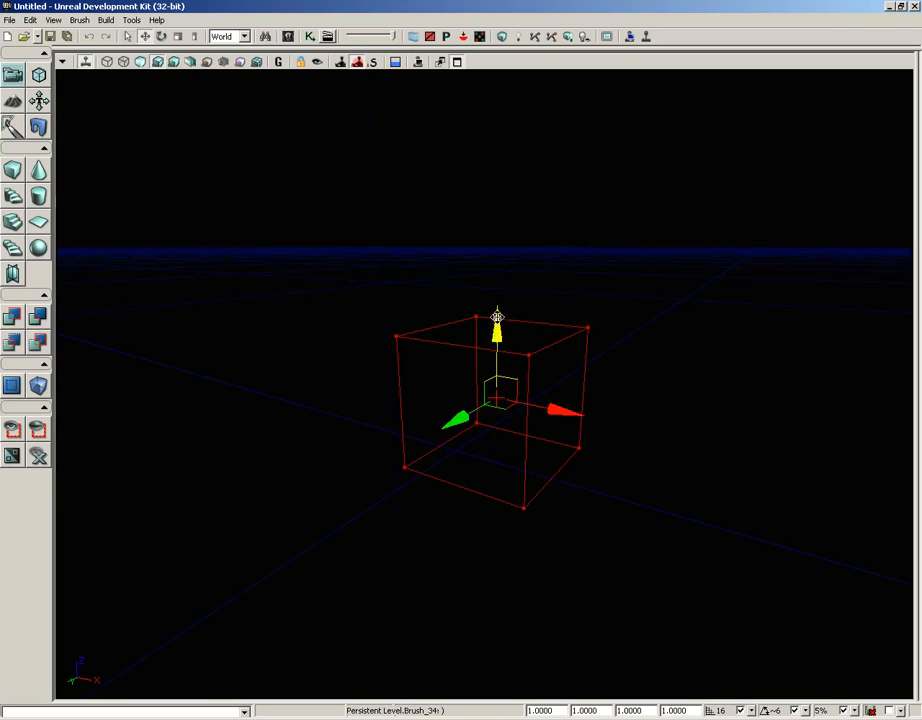
{"action": "mouse_move", "coordinate": [497, 318]}
{"action": "left_mouse_down"}
{"action": "mouse_move", "coordinate": [496, 259]}
{"action": "mouse_move", "coordinate": [496, 309]}
{"action": "left_mouse_up"}
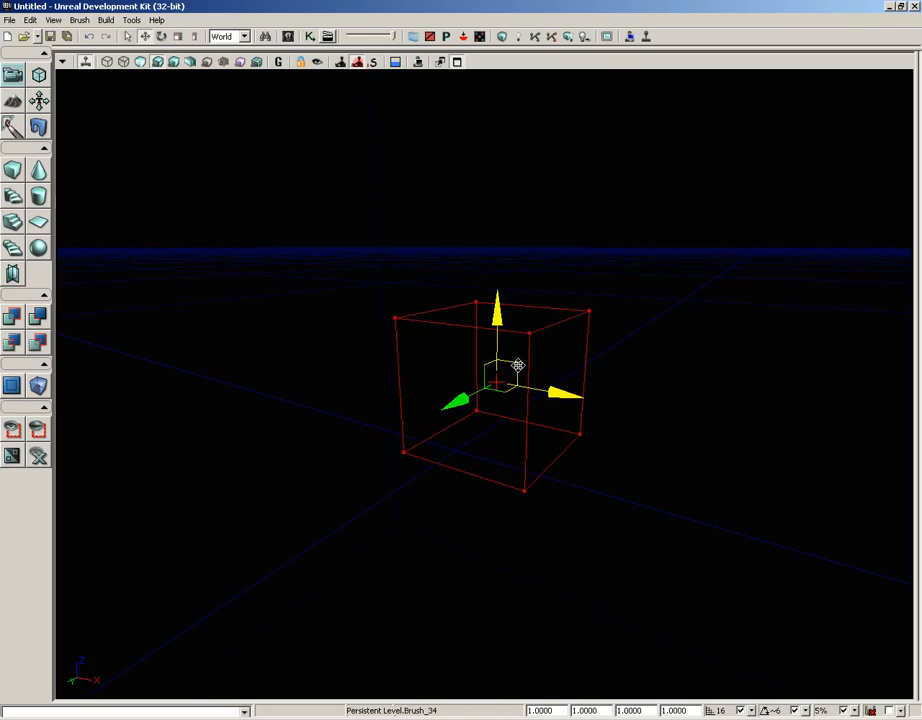
{"action": "mouse_move", "coordinate": [518, 365]}
{"action": "left_mouse_down"}
{"action": "mouse_move", "coordinate": [490, 356]}
{"action": "mouse_move", "coordinate": [537, 465]}
{"action": "mouse_move", "coordinate": [523, 290]}
{"action": "mouse_move", "coordinate": [483, 355]}
{"action": "mouse_move", "coordinate": [474, 351]}
{"action": "left_mouse_up"}
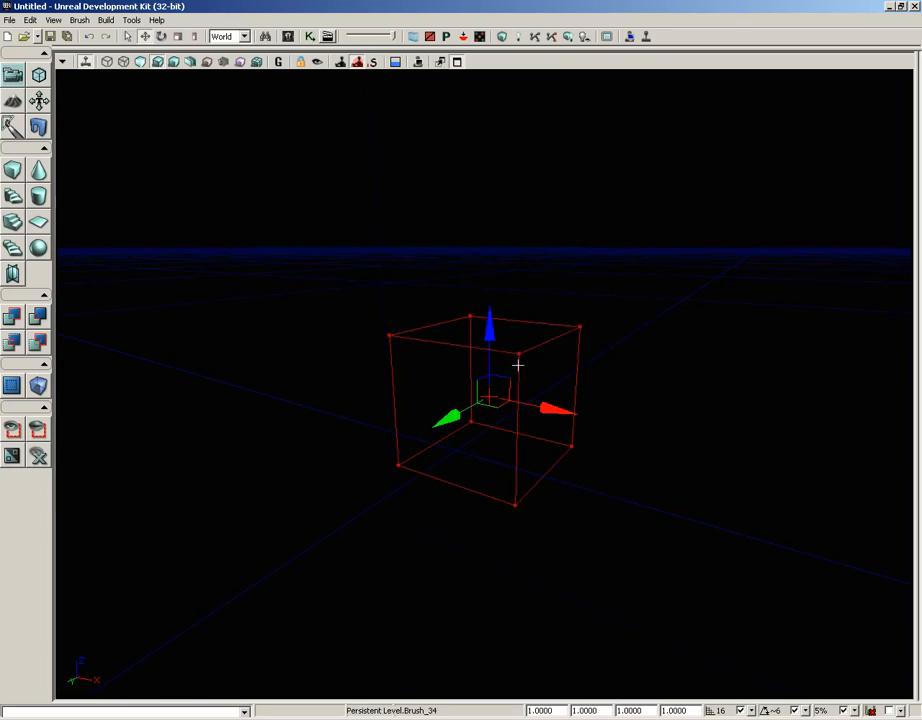
Rotate the red builder brush around its separate axes in Rotation mode
{"action": "left_click", "coordinate": [163, 37]}
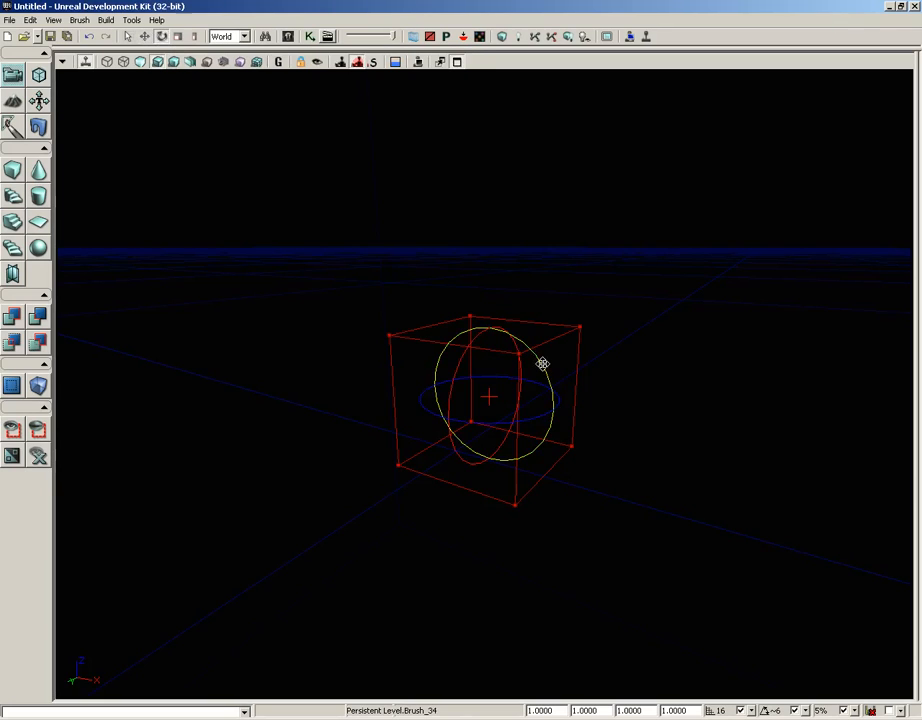
{"action": "mouse_move", "coordinate": [541, 362]}
{"action": "left_mouse_down"}
{"action": "mouse_move", "coordinate": [529, 416]}
{"action": "mouse_move", "coordinate": [428, 274]}
{"action": "mouse_move", "coordinate": [475, 403]}
{"action": "mouse_move", "coordinate": [441, 318]}
{"action": "mouse_move", "coordinate": [453, 370]}
{"action": "mouse_move", "coordinate": [521, 362]}
{"action": "left_mouse_up"}
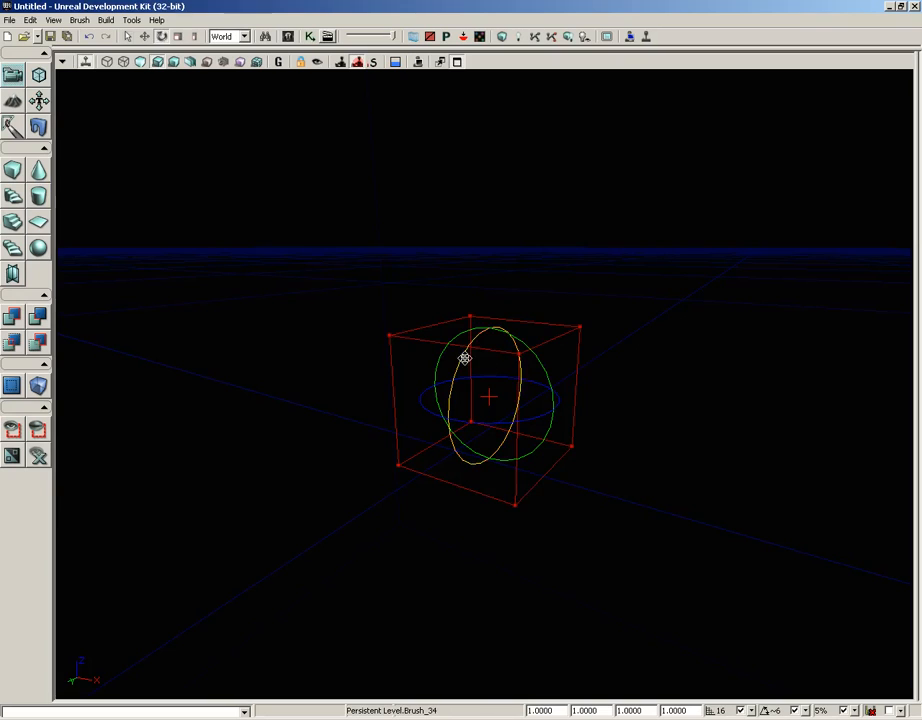
{"action": "mouse_move", "coordinate": [465, 358]}
{"action": "left_mouse_down"}
{"action": "mouse_move", "coordinate": [486, 288]}
{"action": "mouse_move", "coordinate": [436, 387]}
{"action": "mouse_move", "coordinate": [527, 381]}
{"action": "mouse_move", "coordinate": [539, 370]}
{"action": "mouse_move", "coordinate": [545, 428]}
{"action": "mouse_move", "coordinate": [537, 416]}
{"action": "mouse_move", "coordinate": [621, 389]}
{"action": "mouse_move", "coordinate": [560, 385]}
{"action": "left_mouse_up"}
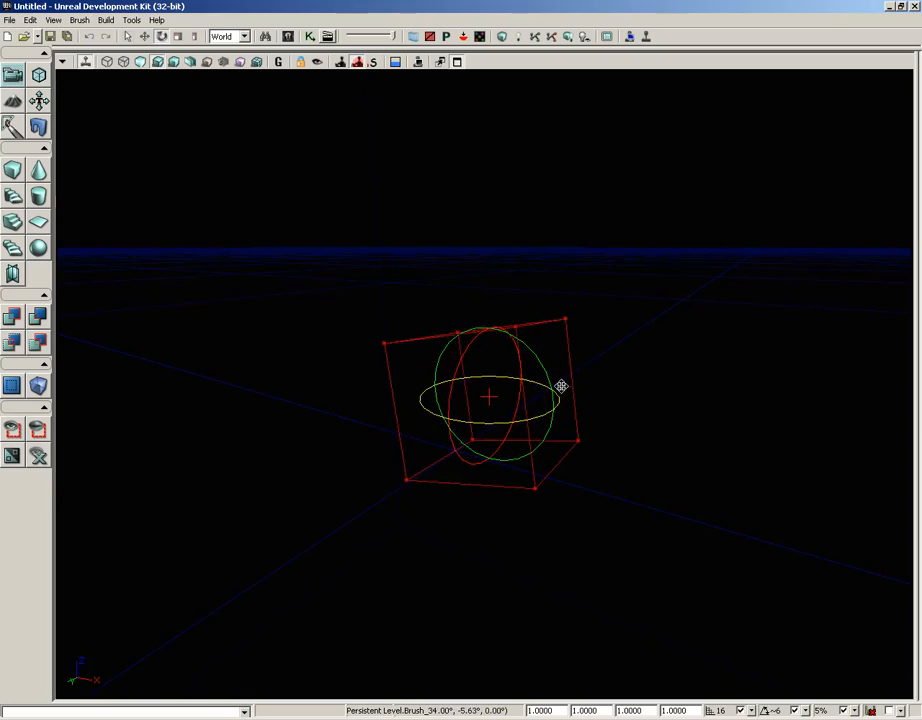
Enlarge the builder brush uniformly and stretch it non-uniformly along the X and Z axes
{"action": "left_click", "coordinate": [179, 38]}
{"action": "mouse_move", "coordinate": [490, 315]}
{"action": "left_mouse_down"}
{"action": "mouse_move", "coordinate": [486, 208]}
{"action": "mouse_move", "coordinate": [486, 389]}
{"action": "mouse_move", "coordinate": [467, 300]}
{"action": "mouse_move", "coordinate": [464, 383]}
{"action": "mouse_move", "coordinate": [449, 335]}
{"action": "mouse_move", "coordinate": [488, 318]}
{"action": "left_mouse_up"}
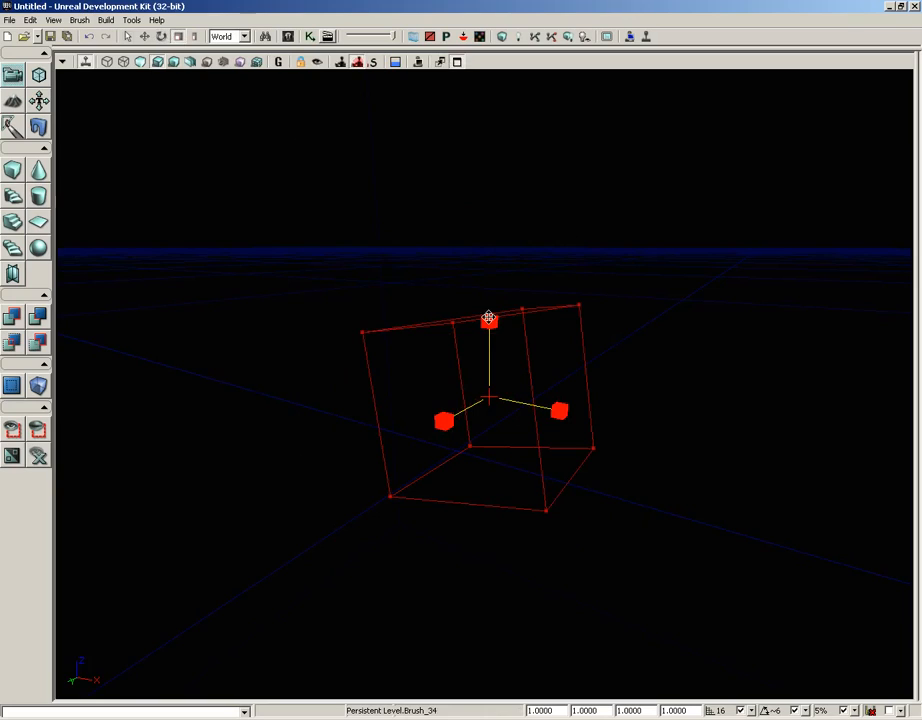
{"action": "left_click", "coordinate": [195, 42]}
{"action": "mouse_move", "coordinate": [560, 410]}
{"action": "left_mouse_down"}
{"action": "mouse_move", "coordinate": [455, 389]}
{"action": "mouse_move", "coordinate": [669, 393]}
{"action": "mouse_move", "coordinate": [471, 352]}
{"action": "mouse_move", "coordinate": [656, 377]}
{"action": "mouse_move", "coordinate": [540, 352]}
{"action": "left_mouse_up"}
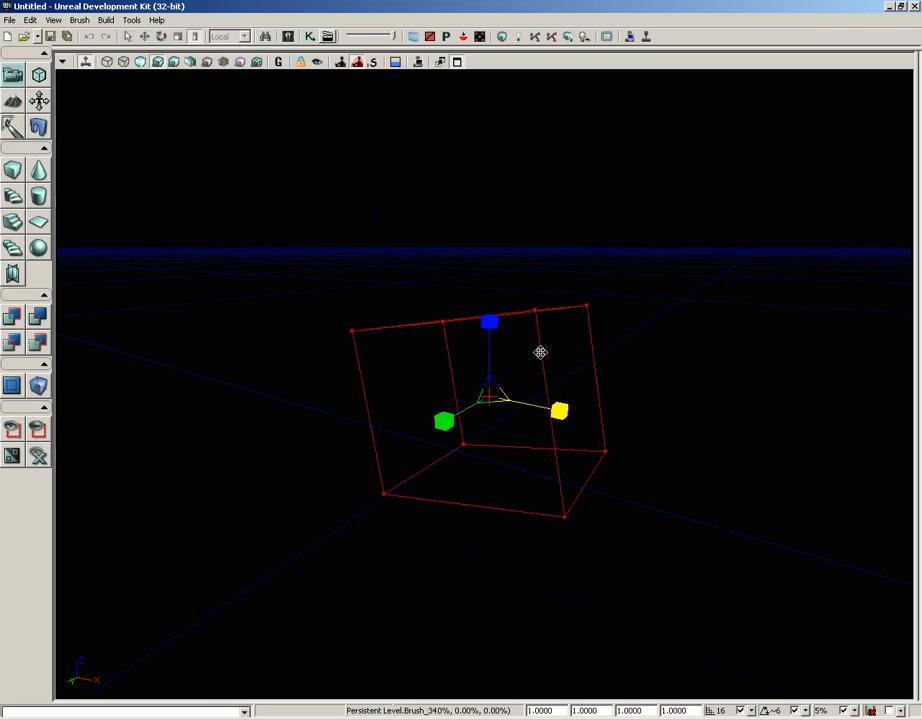
{"action": "mouse_move", "coordinate": [489, 321]}
{"action": "left_mouse_down"}
{"action": "mouse_move", "coordinate": [490, 436]}
{"action": "mouse_move", "coordinate": [490, 325]}
{"action": "mouse_move", "coordinate": [486, 340]}
{"action": "left_mouse_up"}
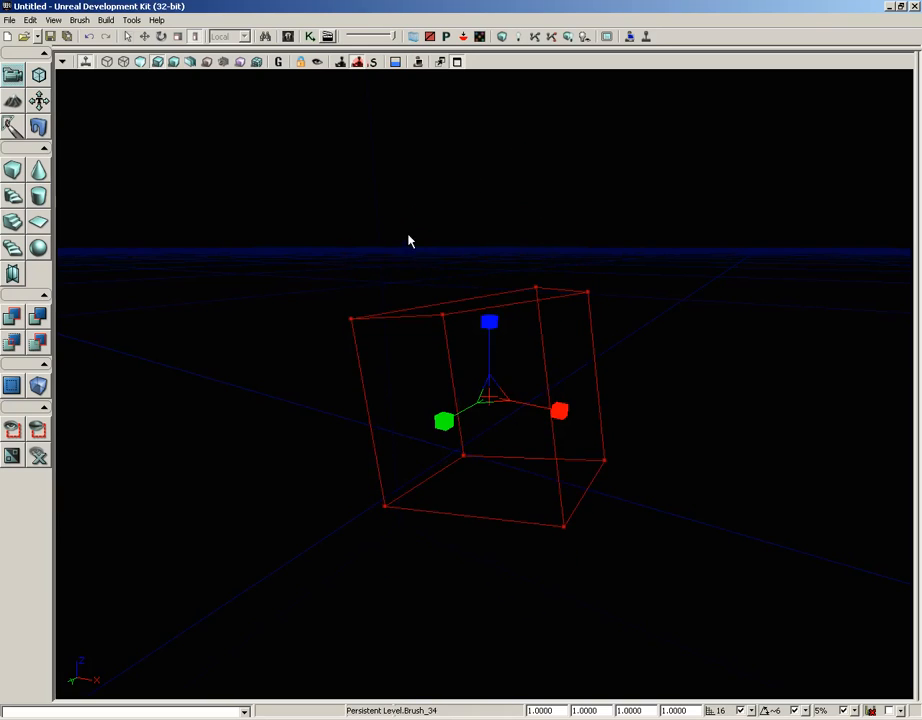
Compare the selection, non-uniform scaling and uniform scaling modes on the builder brush without transforming it
{"action": "left_click", "coordinate": [131, 38]}
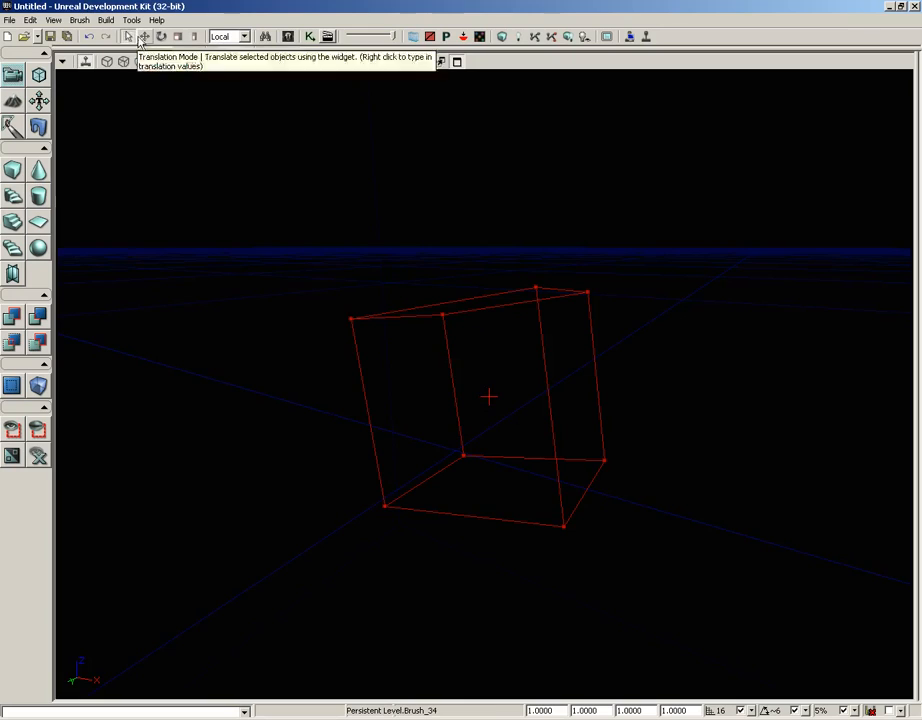
{"action": "left_click_drag", "start_coordinate": [490, 391], "coordinate": [490, 434]}
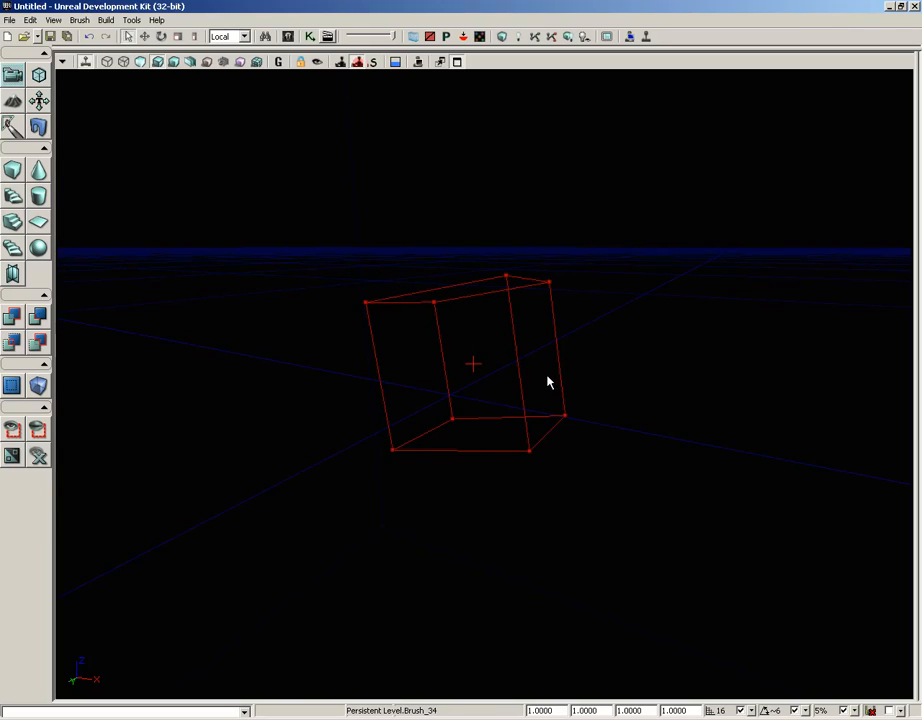
{"action": "left_click", "coordinate": [193, 38]}
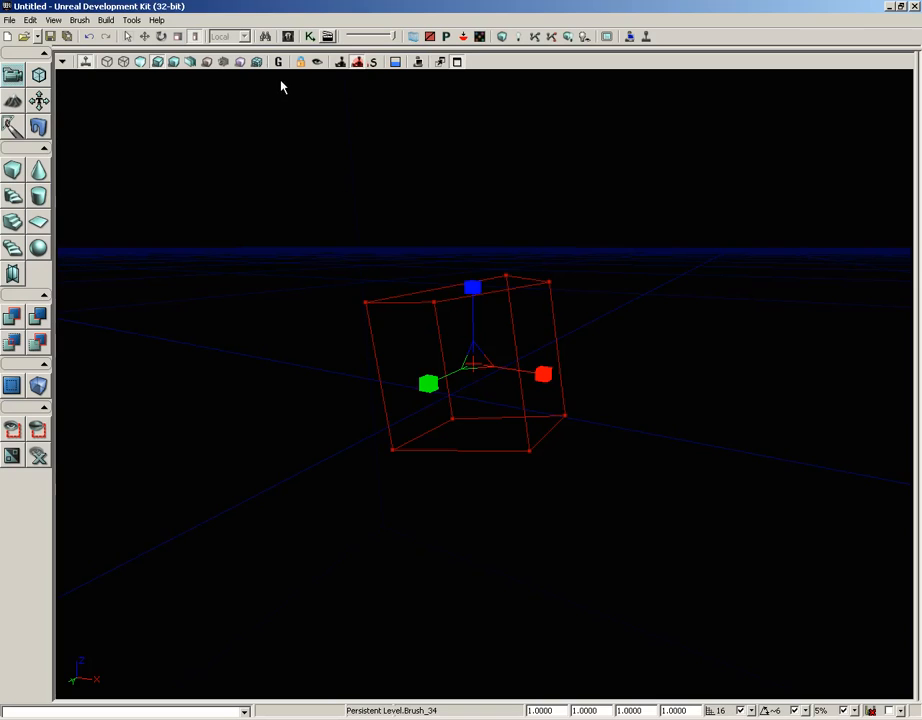
{"action": "left_click", "coordinate": [178, 38]}
{"action": "mouse_move", "coordinate": [346, 307]}
{"action": "left_mouse_down"}
{"action": "mouse_move", "coordinate": [403, 241]}
{"action": "mouse_move", "coordinate": [361, 237]}
{"action": "mouse_move", "coordinate": [354, 251]}
{"action": "left_mouse_up"}
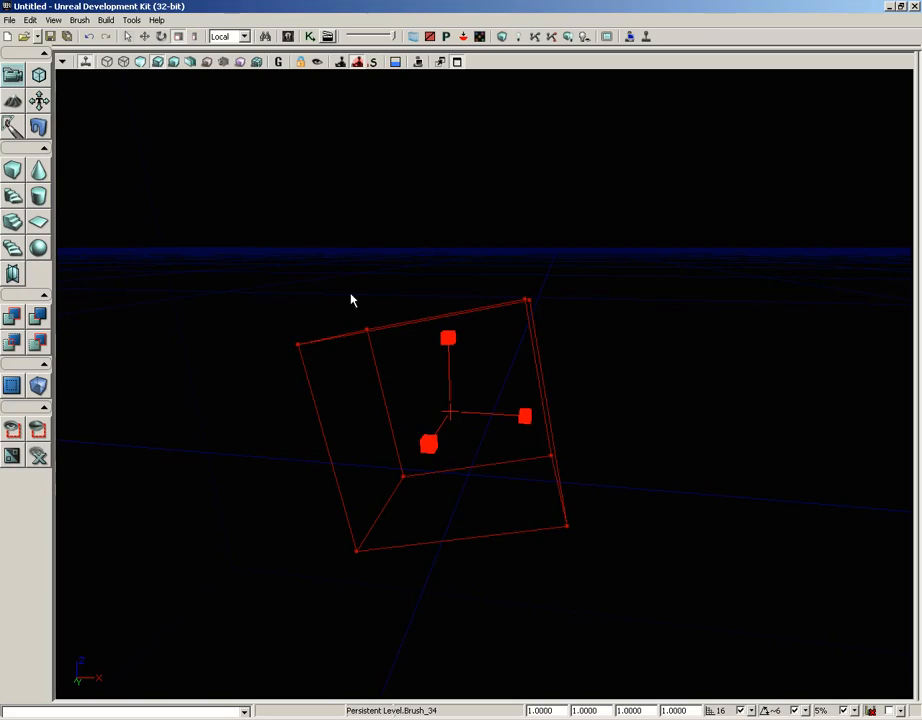
{"action": "mouse_move", "coordinate": [403, 249]}
{"action": "left_mouse_down"}
{"action": "mouse_move", "coordinate": [407, 274]}
{"action": "mouse_move", "coordinate": [399, 247]}
{"action": "left_mouse_up"}
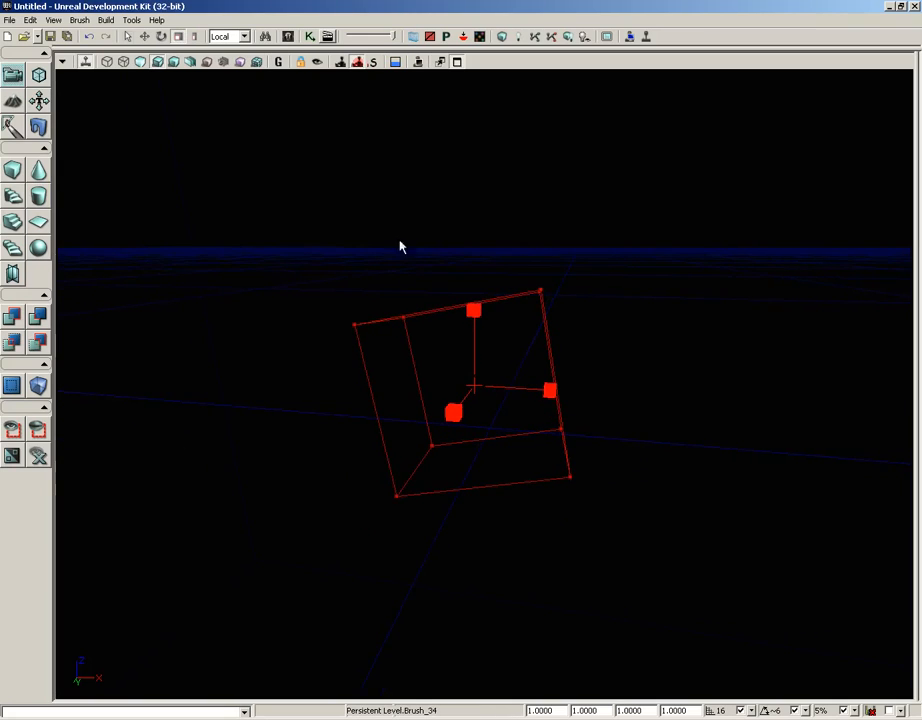
Open the recently used level VCTF-Sandstorm.udk
{"action": "left_click", "coordinate": [8, 20]}
{"action": "mouse_move", "coordinate": [64, 151]}
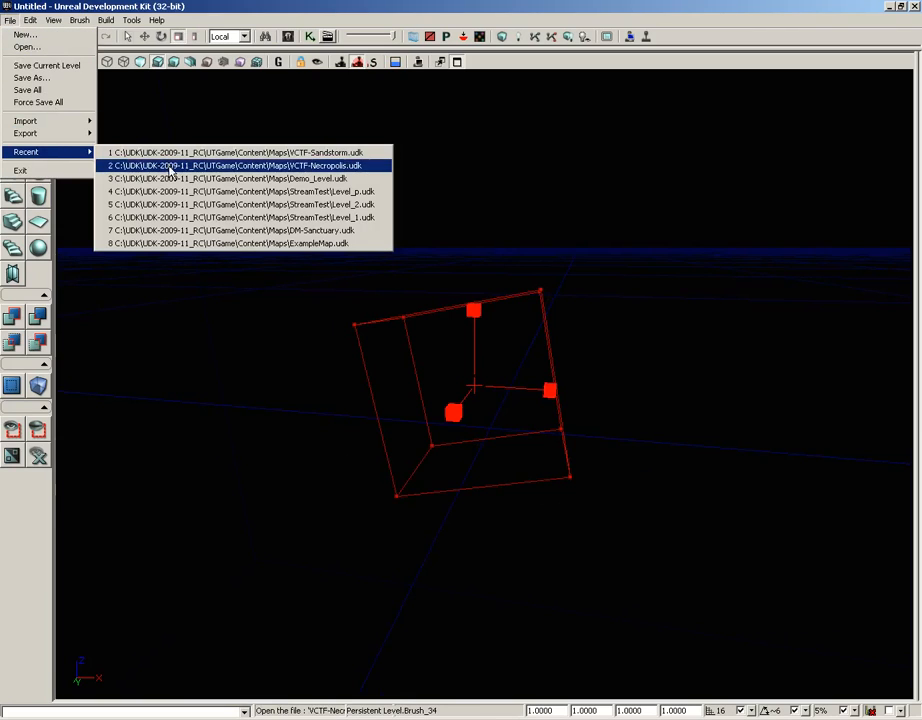
{"action": "left_click", "coordinate": [170, 152]}
{"action": "left_click", "coordinate": [478, 391]}
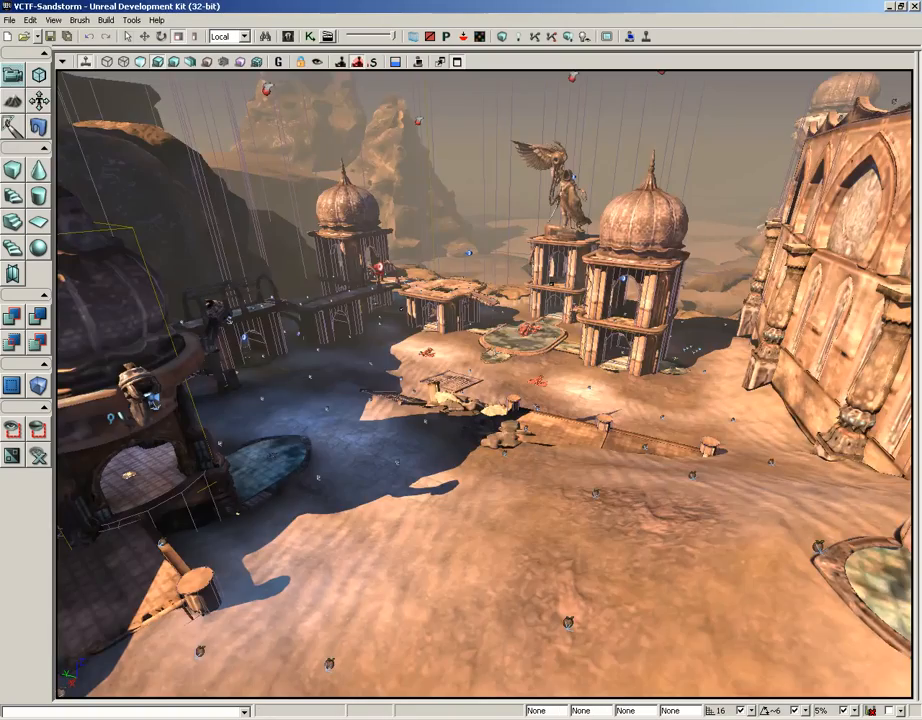
Move the large dome near the winged statue off its tower along the local X axis, keeping the Local reference coordinate system
{"action": "left_click_drag", "start_coordinate": [494, 353], "coordinate": [535, 190]}
{"action": "left_click", "coordinate": [515, 400]}
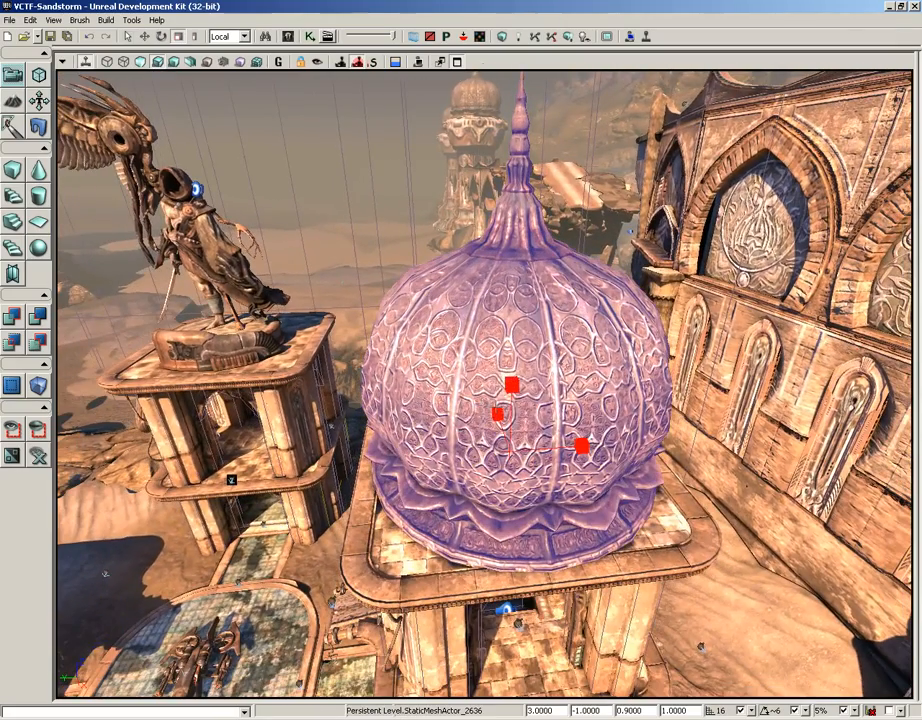
{"action": "right_click_drag", "start_coordinate": [714, 622], "coordinate": [774, 582]}
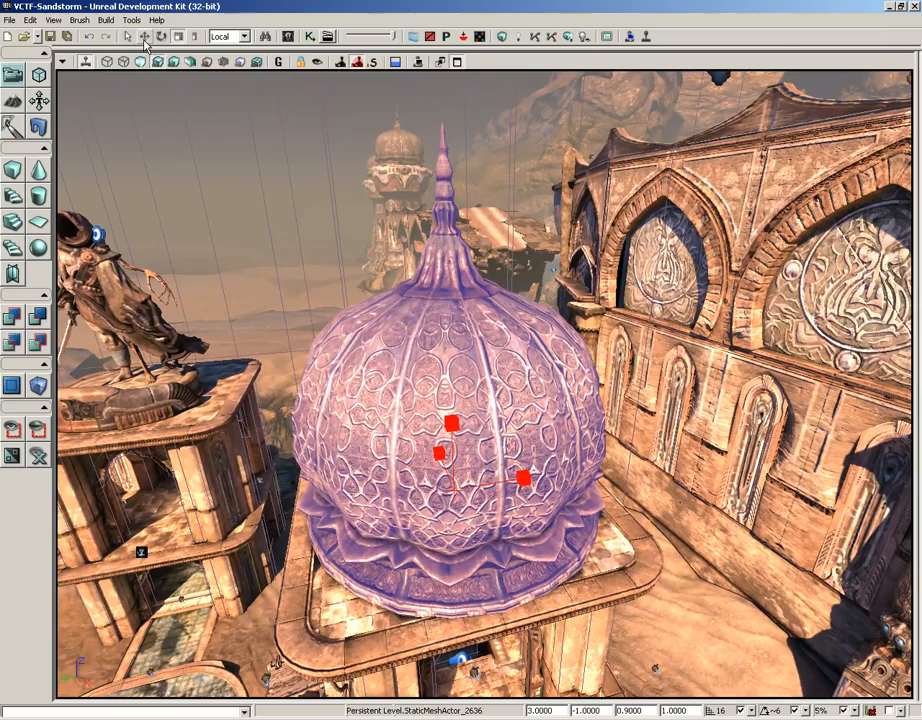
{"action": "left_click", "coordinate": [144, 40]}
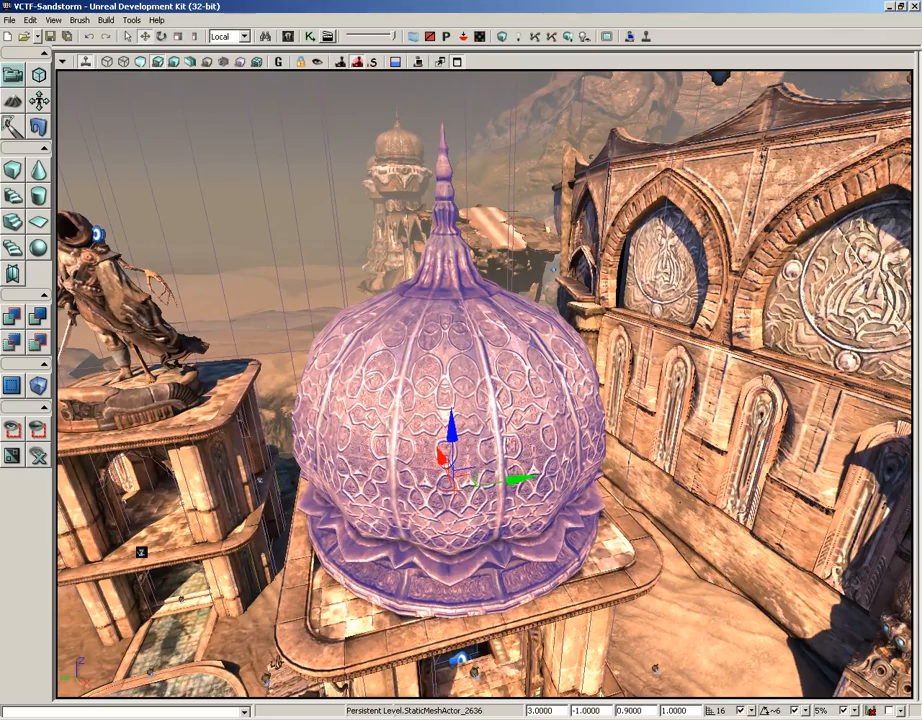
{"action": "left_click_drag", "start_coordinate": [630, 465], "coordinate": [686, 513]}
{"action": "left_click", "coordinate": [244, 37]}
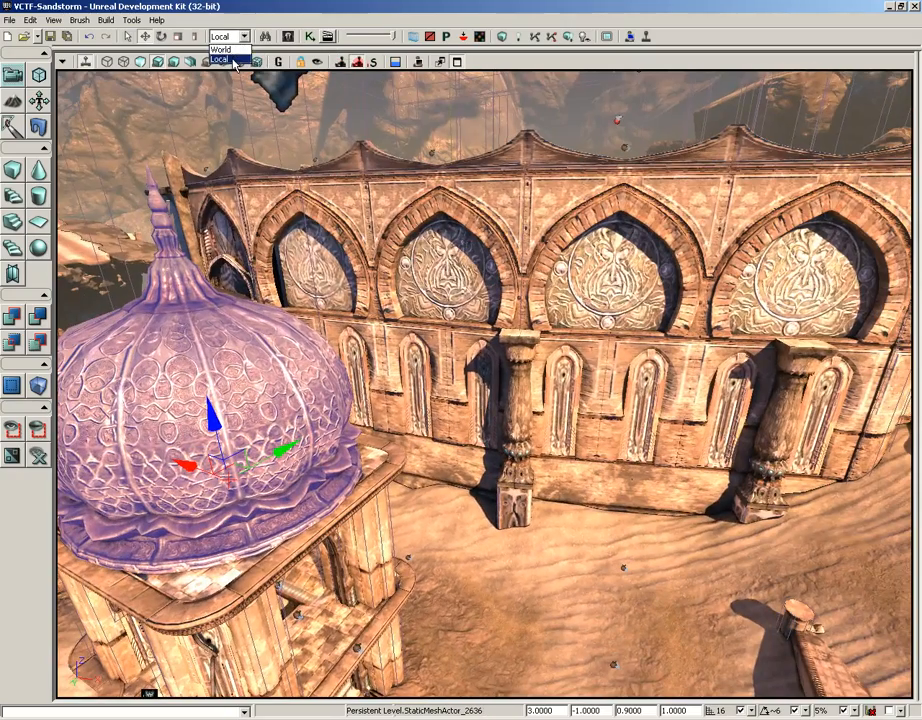
{"action": "left_click", "coordinate": [217, 60]}
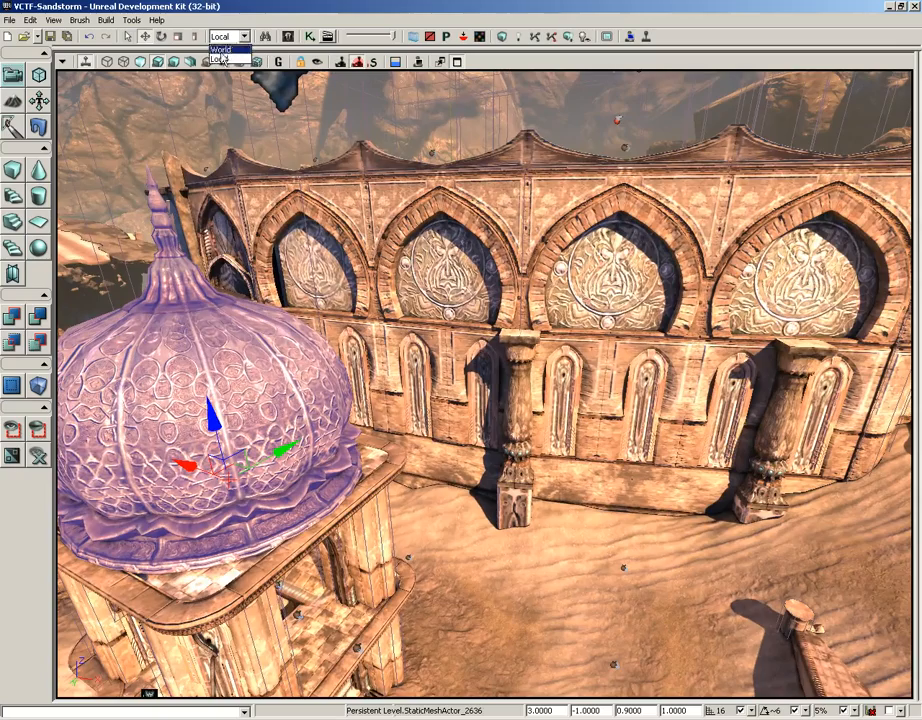
{"action": "middle_click_drag", "start_coordinate": [597, 516], "coordinate": [440, 502]}
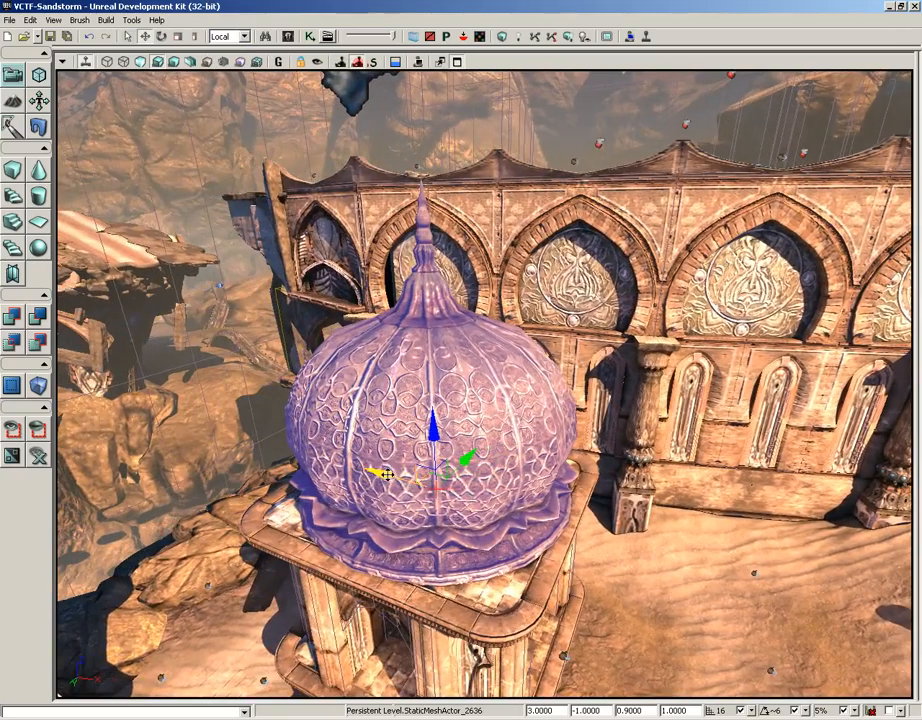
{"action": "left_click_drag", "start_coordinate": [387, 474], "coordinate": [840, 560]}
{"action": "left_click_drag", "start_coordinate": [489, 440], "coordinate": [505, 456]}
{"action": "right_click_drag", "start_coordinate": [505, 456], "coordinate": [487, 511]}
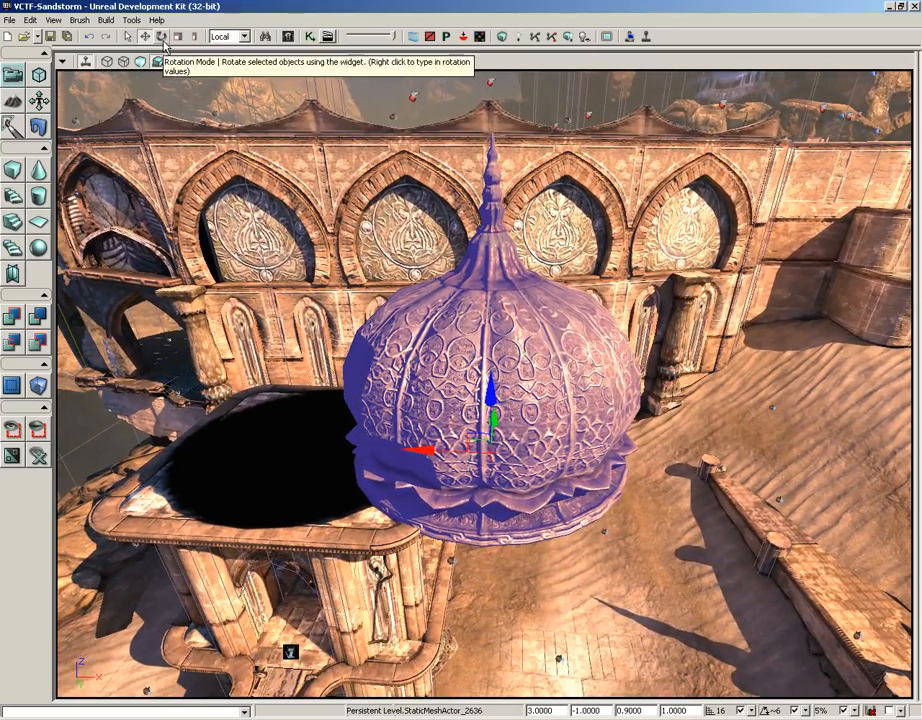
Tilt the dome sideways by rotating it around its local Y axis
{"action": "left_click_drag", "start_coordinate": [557, 356], "coordinate": [555, 371]}
{"action": "key", "text": "space"}
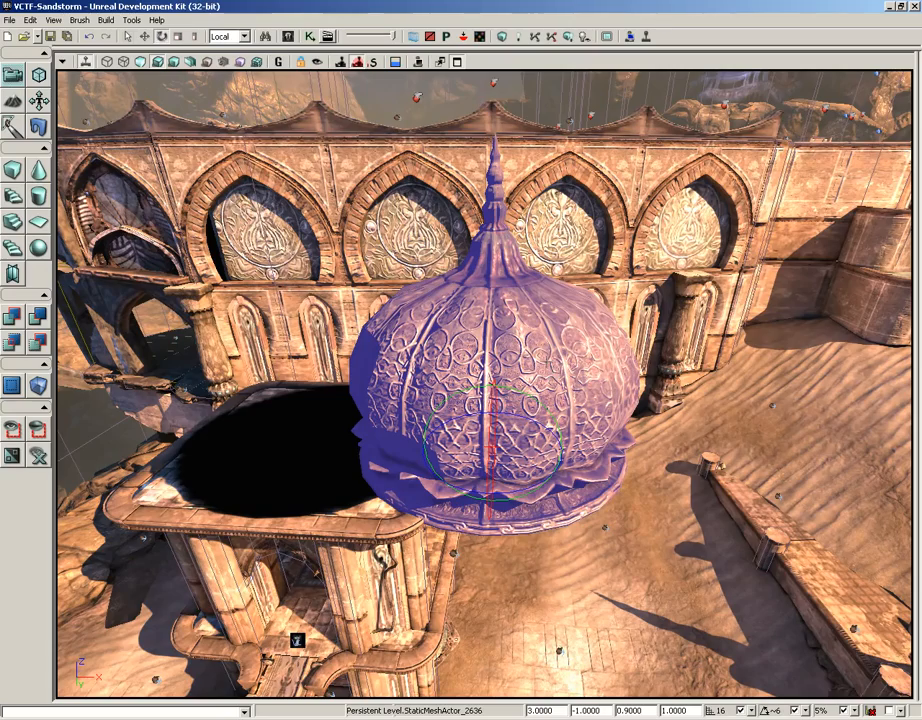
{"action": "mouse_move", "coordinate": [523, 385]}
{"action": "left_mouse_down"}
{"action": "mouse_move", "coordinate": [632, 391]}
{"action": "mouse_move", "coordinate": [548, 357]}
{"action": "mouse_move", "coordinate": [528, 391]}
{"action": "left_mouse_up"}
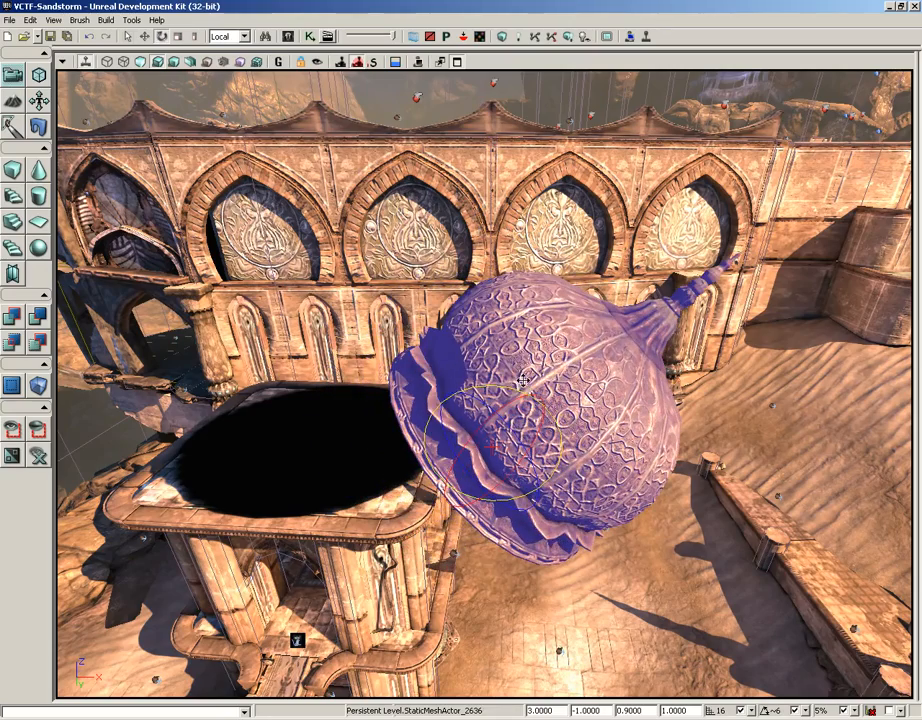
Translate the tilted dome in its Local reference coordinate system
{"action": "left_click", "coordinate": [144, 36]}
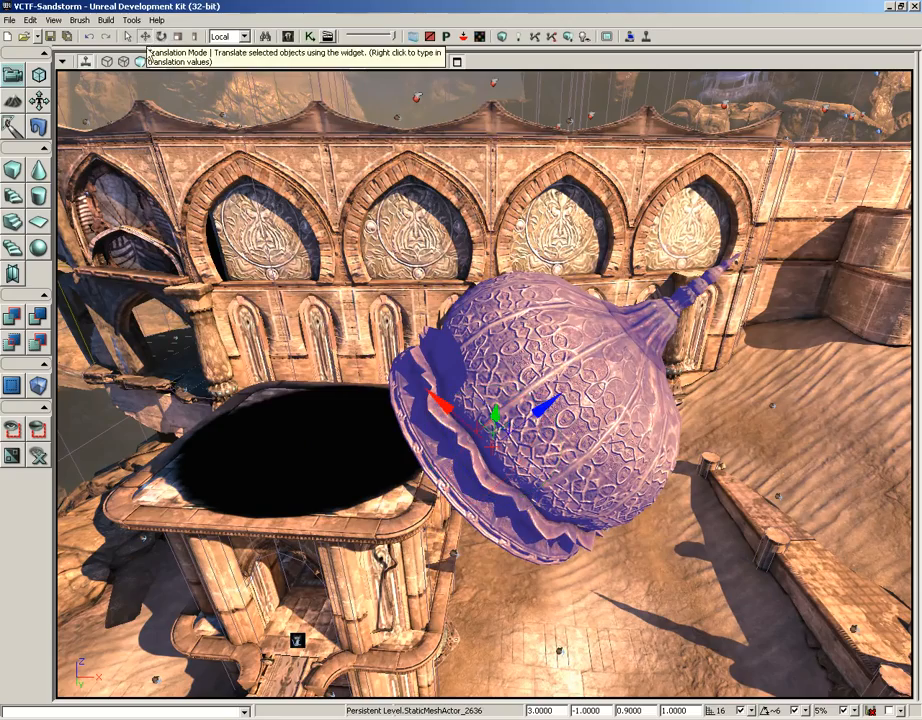
{"action": "middle_click_drag", "start_coordinate": [535, 298], "coordinate": [576, 372]}
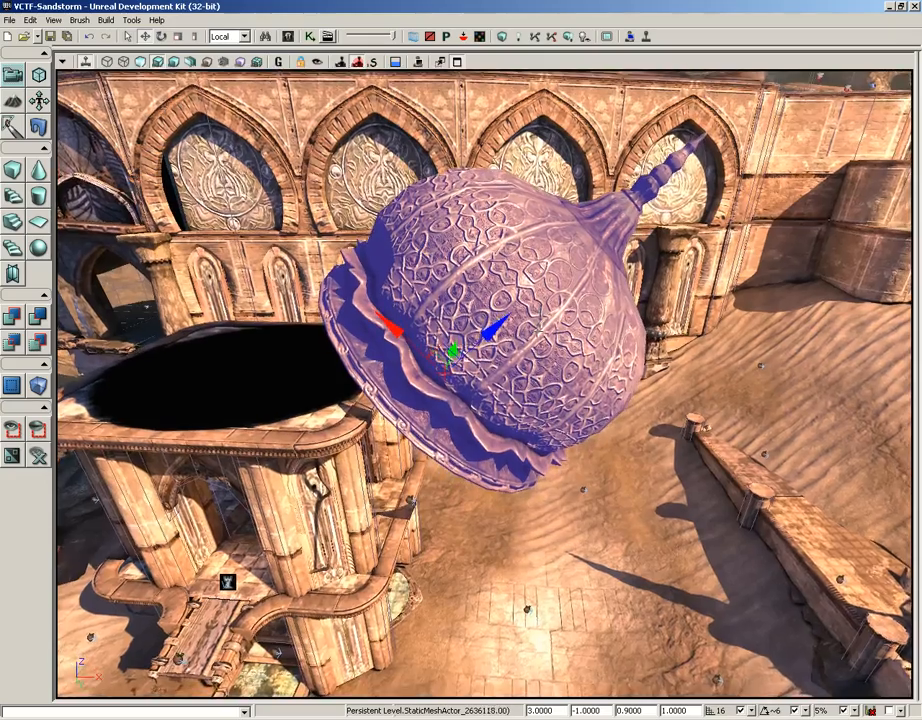
{"action": "mouse_move", "coordinate": [535, 298]}
{"action": "left_mouse_down"}
{"action": "mouse_move", "coordinate": [535, 270]}
{"action": "mouse_move", "coordinate": [535, 280]}
{"action": "left_mouse_up"}
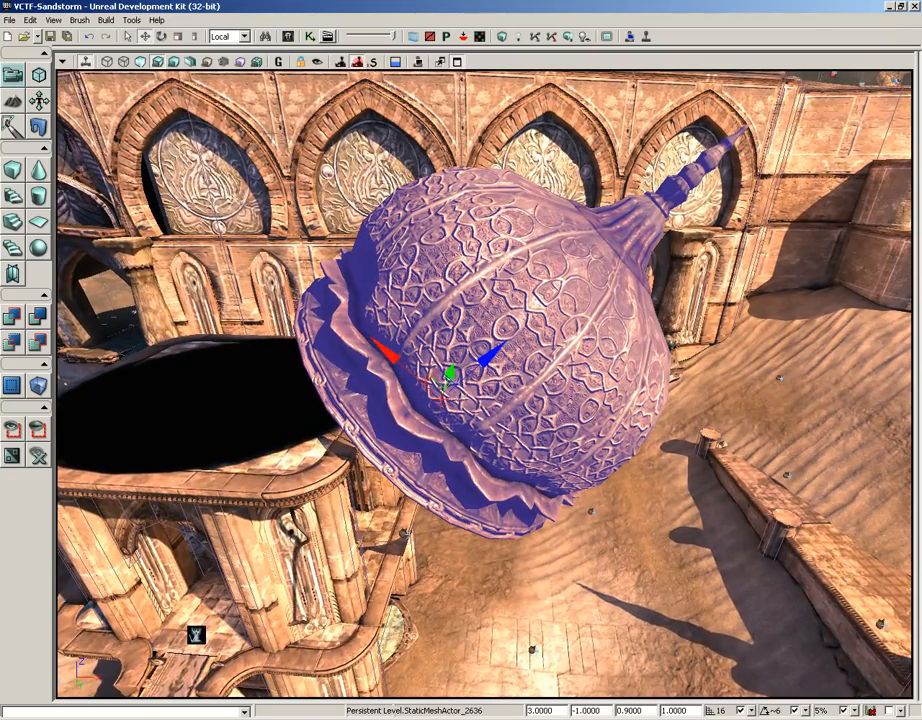
Set the reference coordinate system to World and move the tilted dome along the world X axis
{"action": "left_click", "coordinate": [243, 39]}
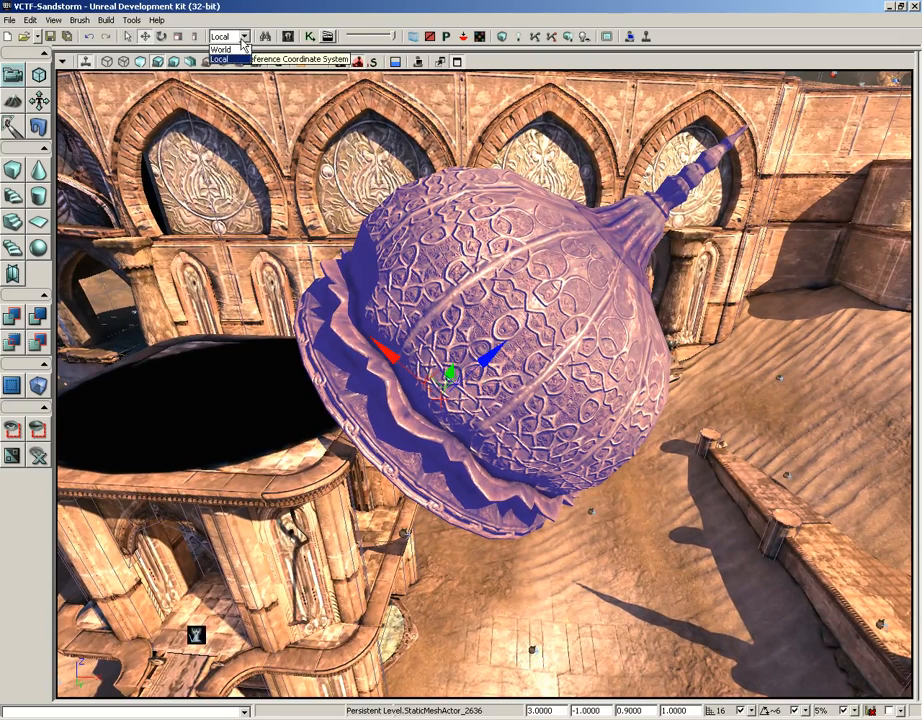
{"action": "left_click", "coordinate": [226, 48]}
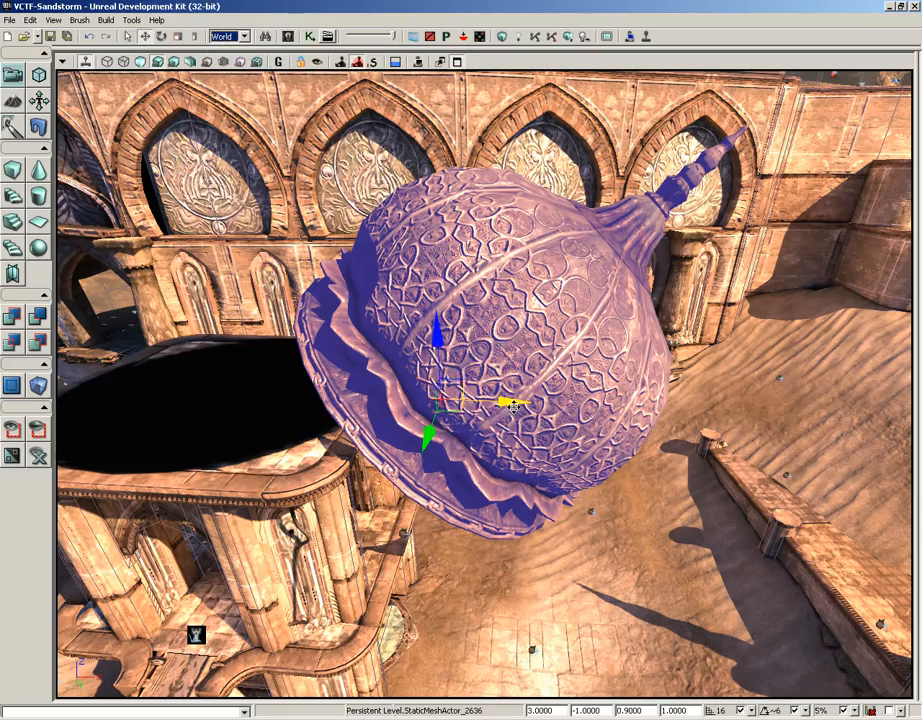
{"action": "left_click_drag", "start_coordinate": [504, 401], "coordinate": [468, 366]}
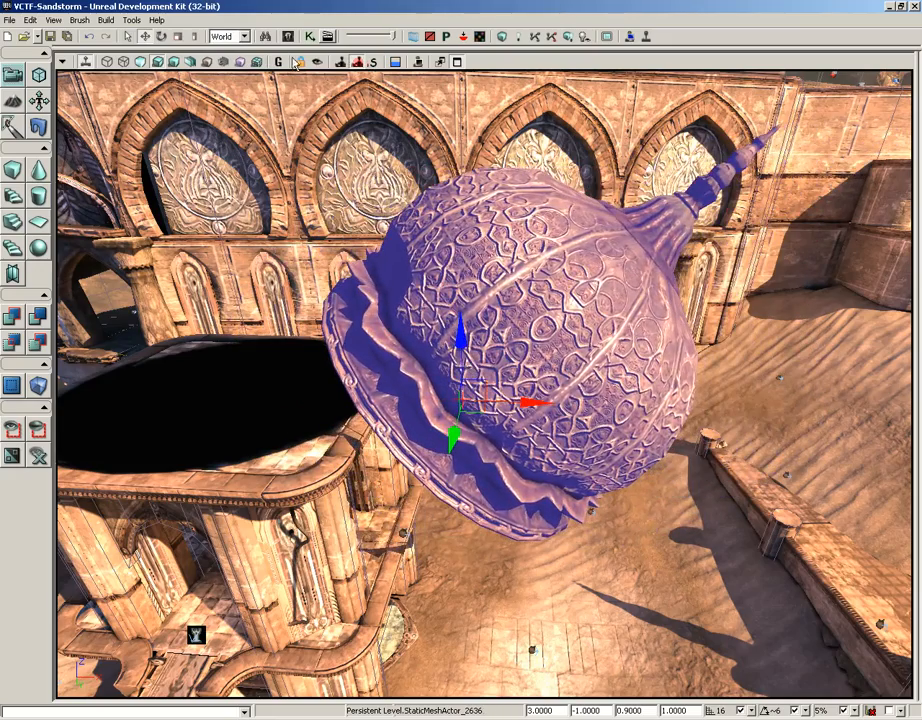
Set the reference coordinate system to Local and move the tilted dome along its own X axis
{"action": "left_click", "coordinate": [243, 36]}
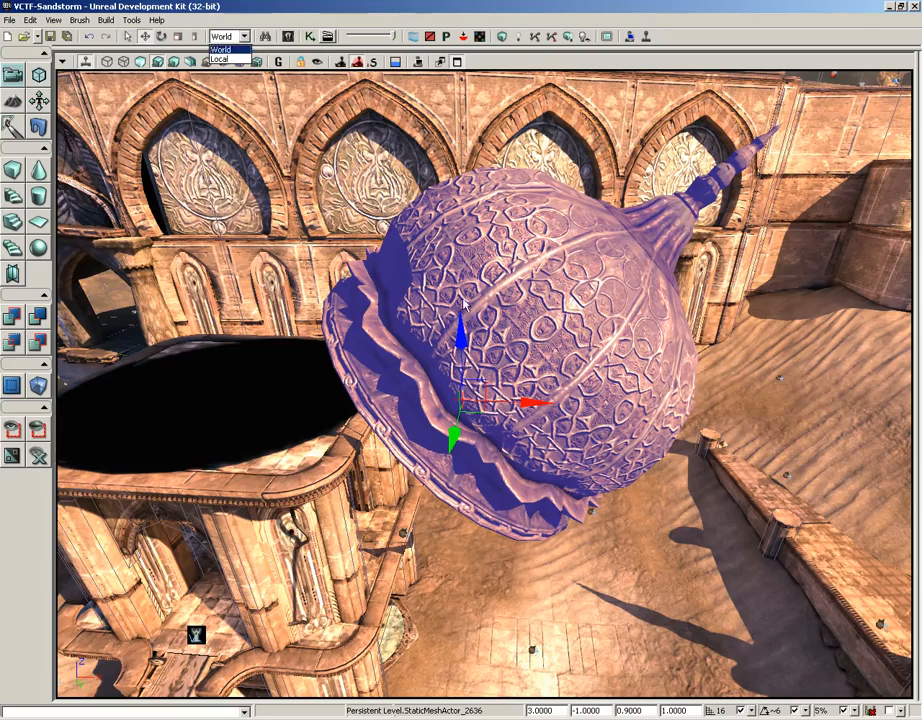
{"action": "left_click", "coordinate": [219, 59]}
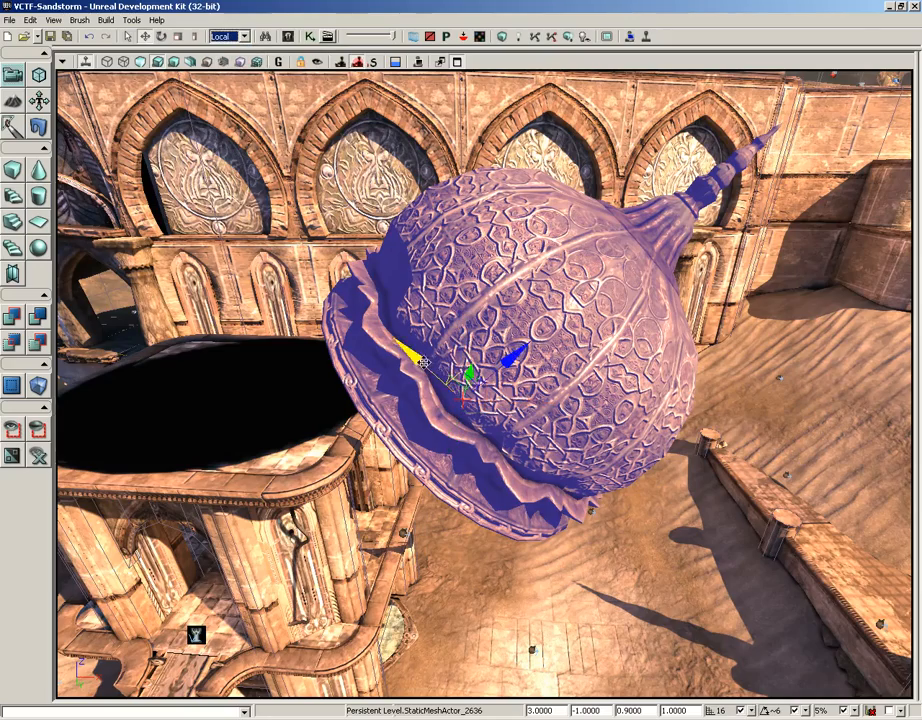
{"action": "left_click_drag", "start_coordinate": [410, 354], "coordinate": [398, 306]}
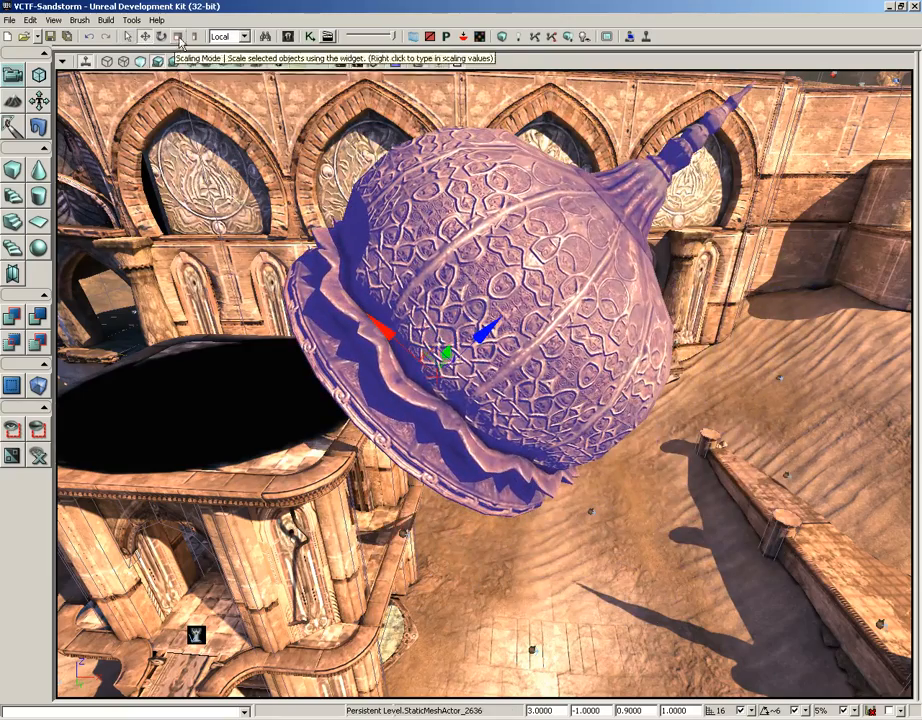